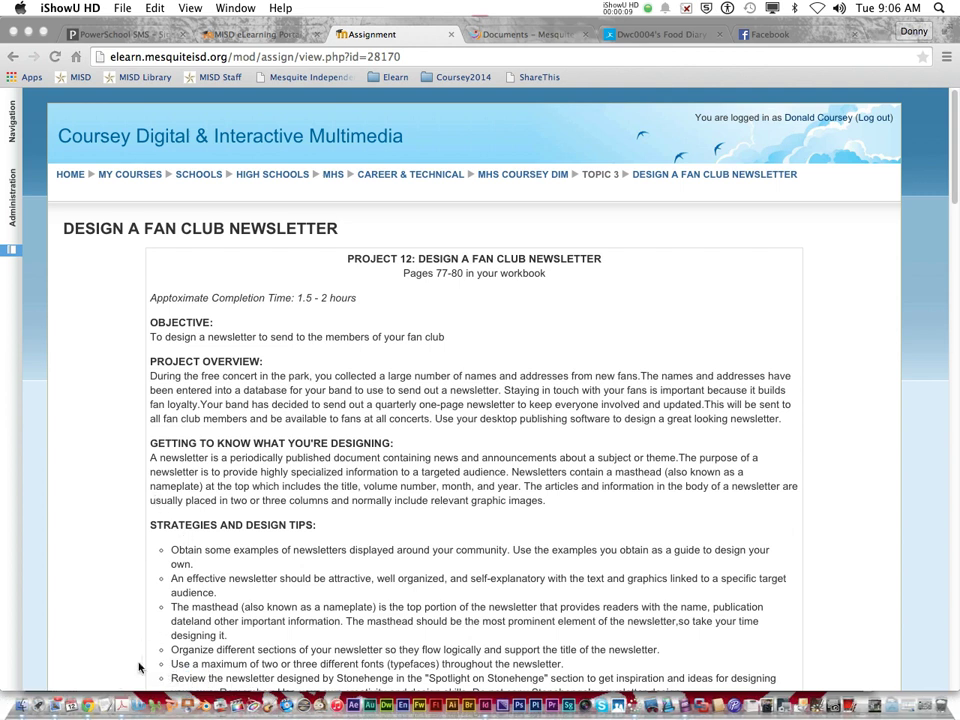
# Switch to concerttour.pdf in Acrobat and read through the Project 12 fan club newsletter pages, from the overview to the sample design
pyautogui.click(103, 685)
pyautogui.scroll(2, 470, 262)
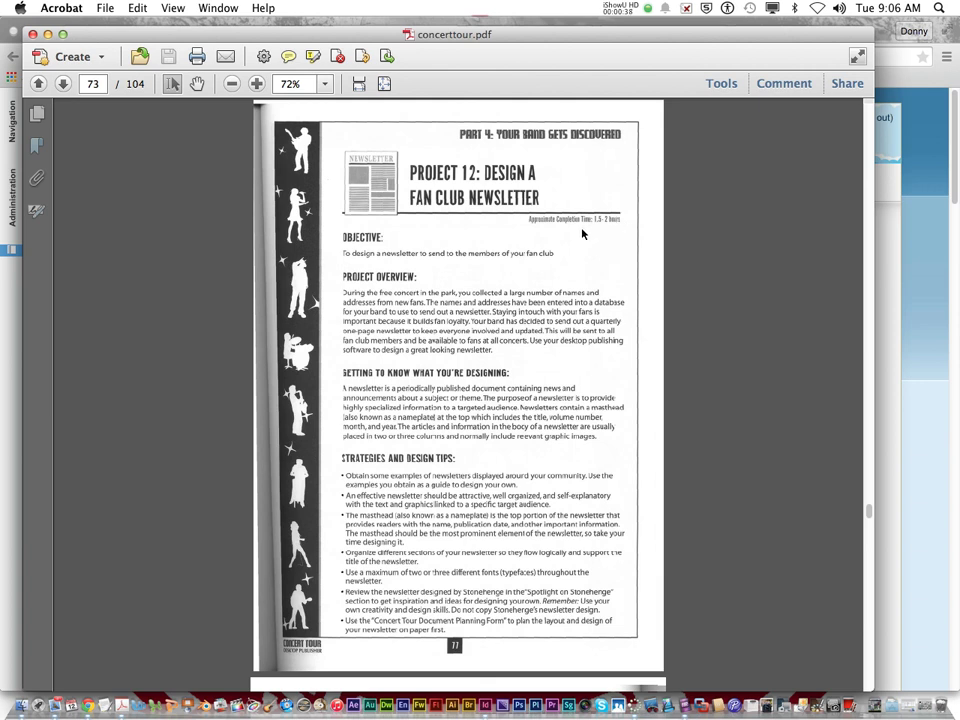
pyautogui.scroll(-3, 532, 290)
pyautogui.scroll(2, 530, 292)
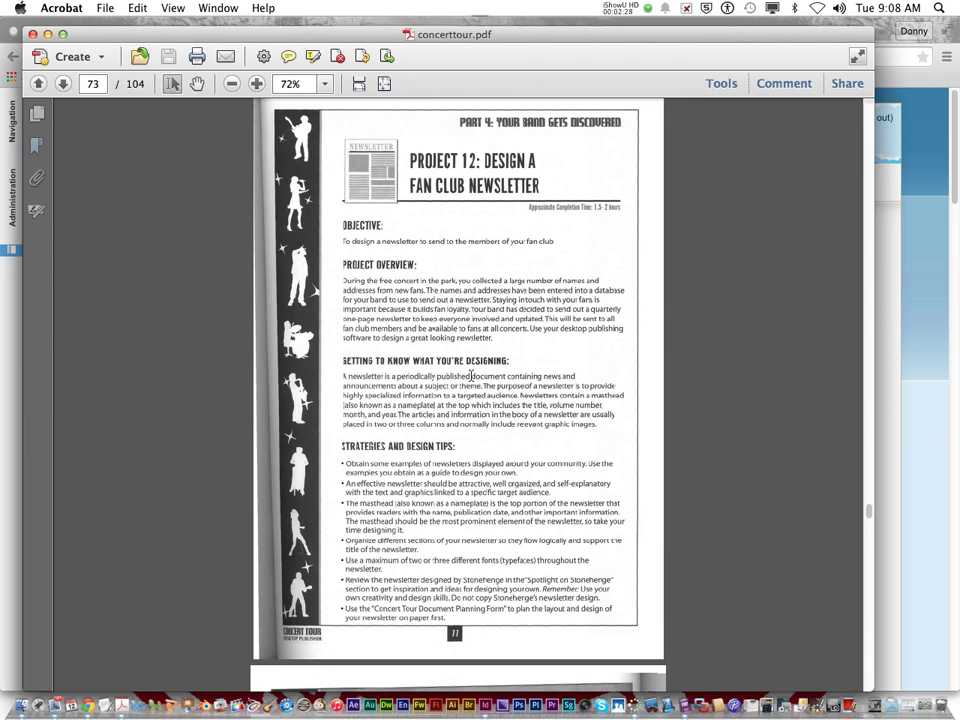
pyautogui.scroll(-20, 500, 385)
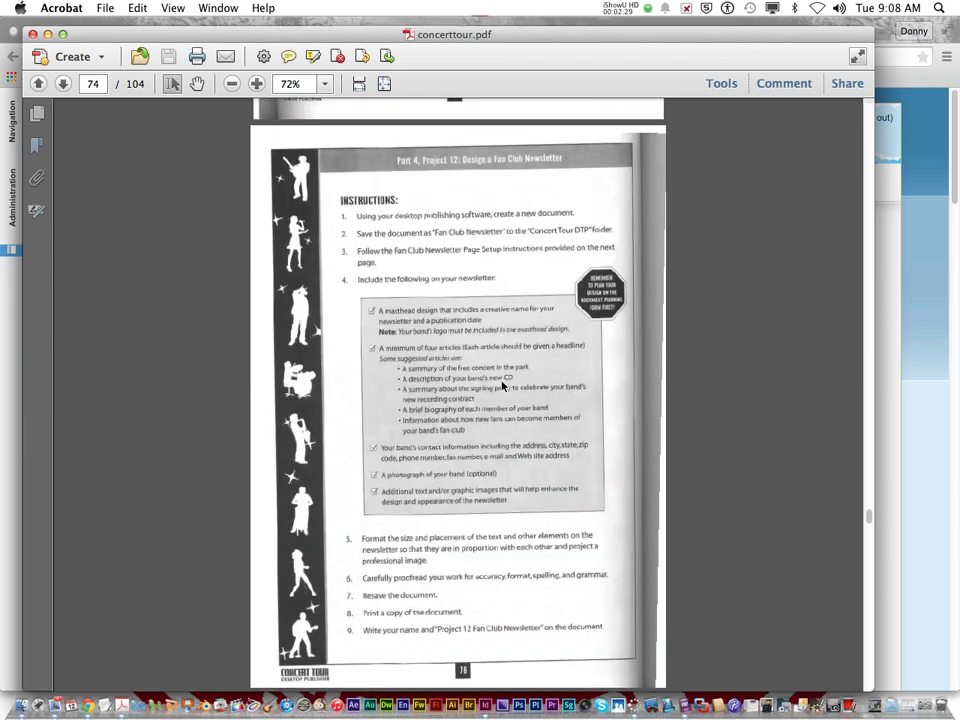
pyautogui.scroll(-20, 501, 380)
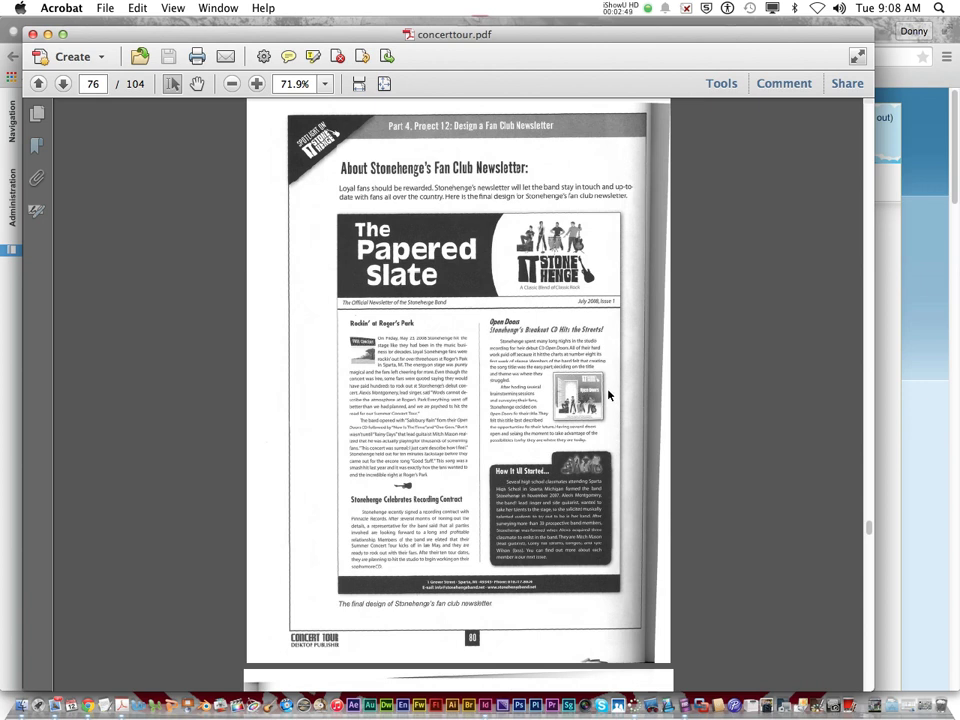
pyautogui.scroll(15, 608, 395)
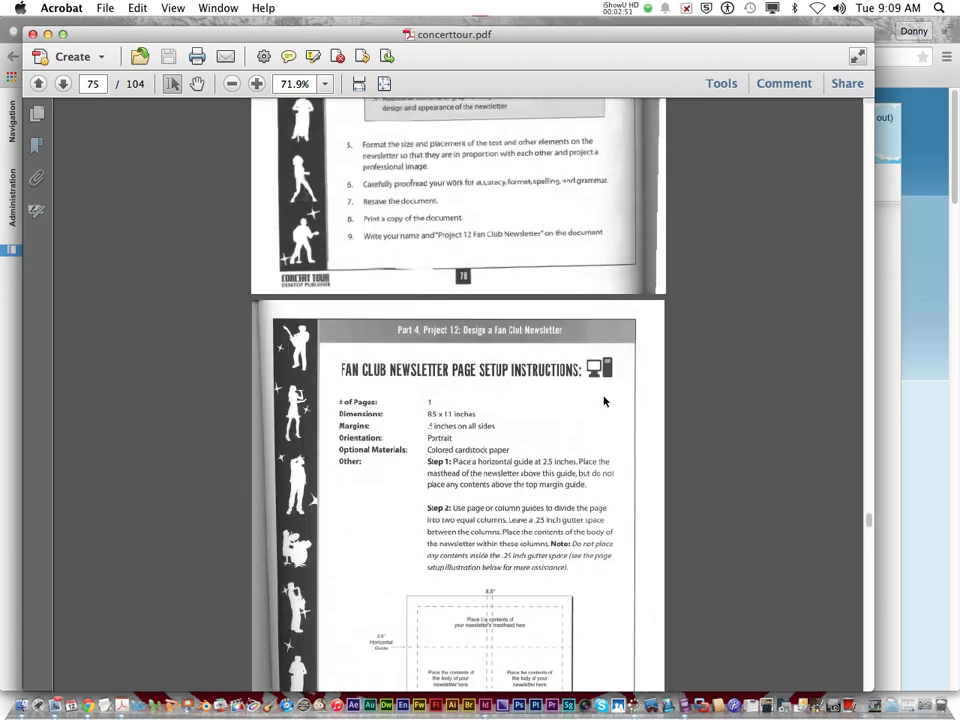
pyautogui.scroll(5, 604, 401)
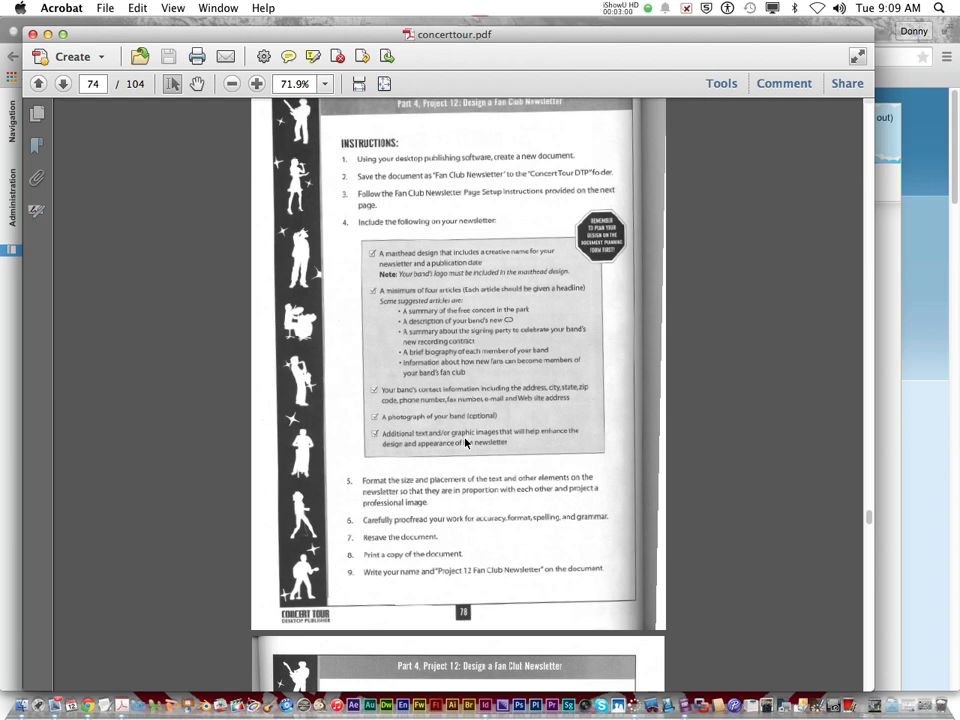
# Enlarge the PDF to 125% and examine the Project 12 instructions and checklist of required newsletter content
pyautogui.click(257, 84)
pyautogui.click(257, 84)
pyautogui.scroll(-15, 604, 452)
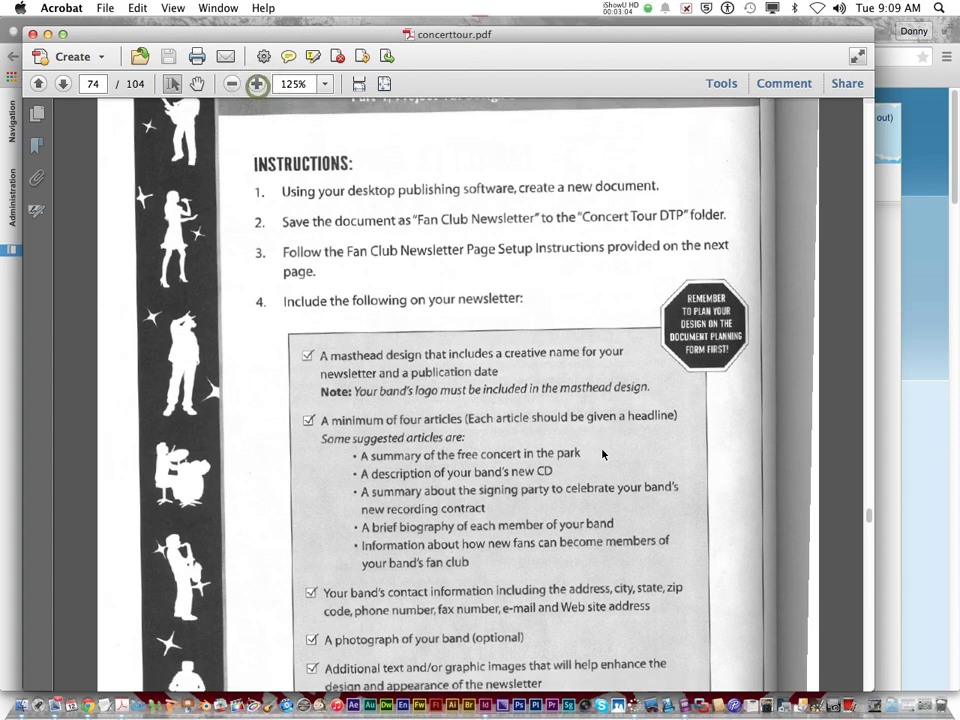
# Examine Stonehenge's sample fan club newsletter, including its masthead, two-column articles and contact information
pyautogui.scroll(-15, 601, 449)
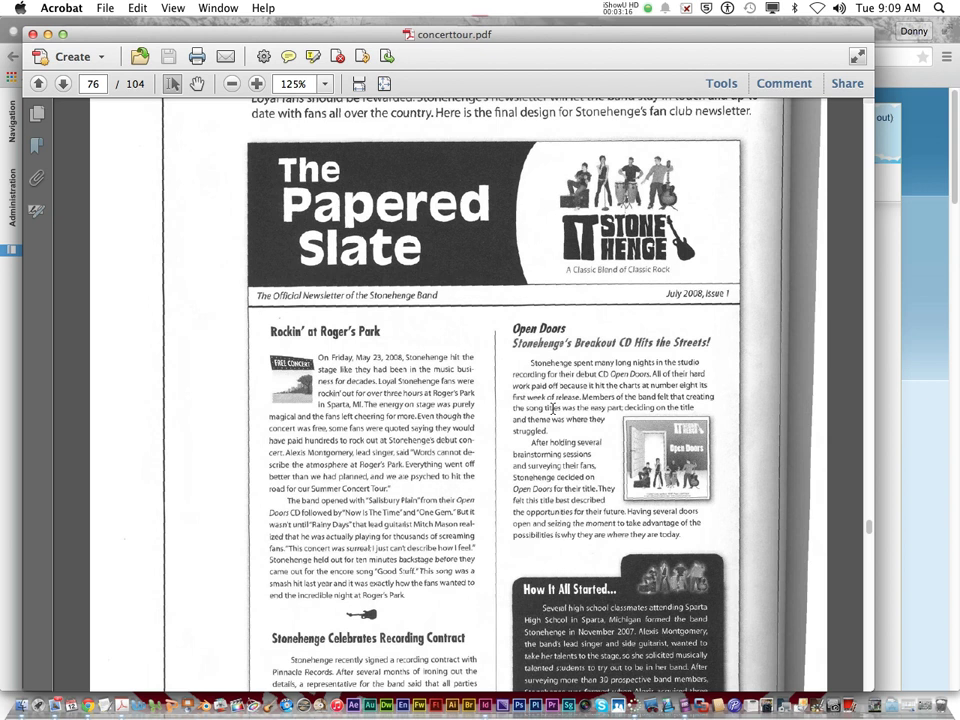
pyautogui.scroll(-2, 396, 322)
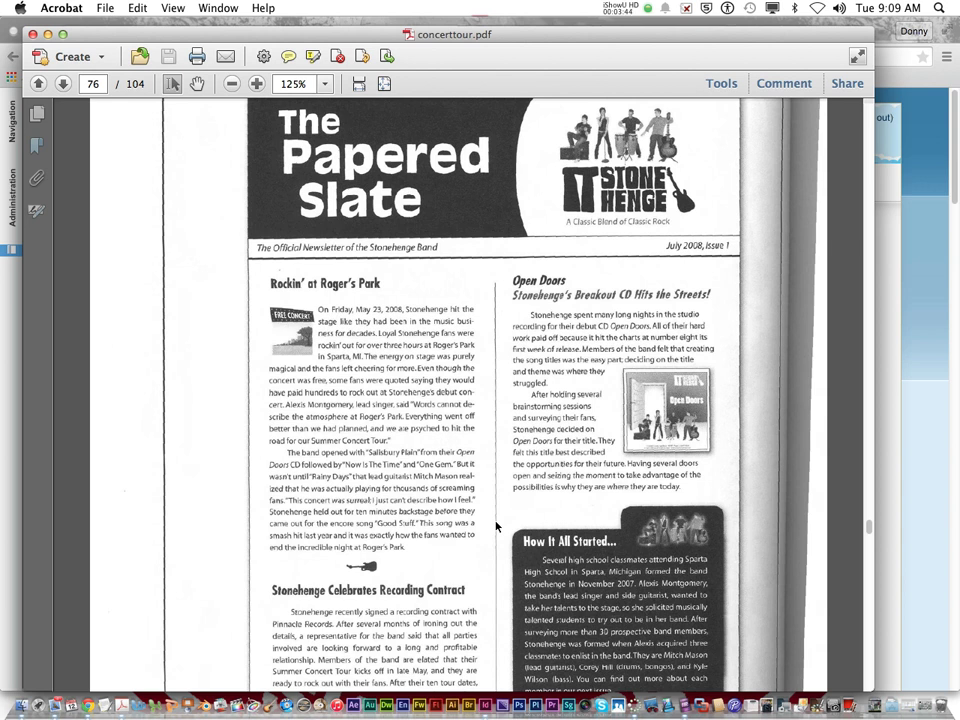
pyautogui.scroll(-5, 497, 526)
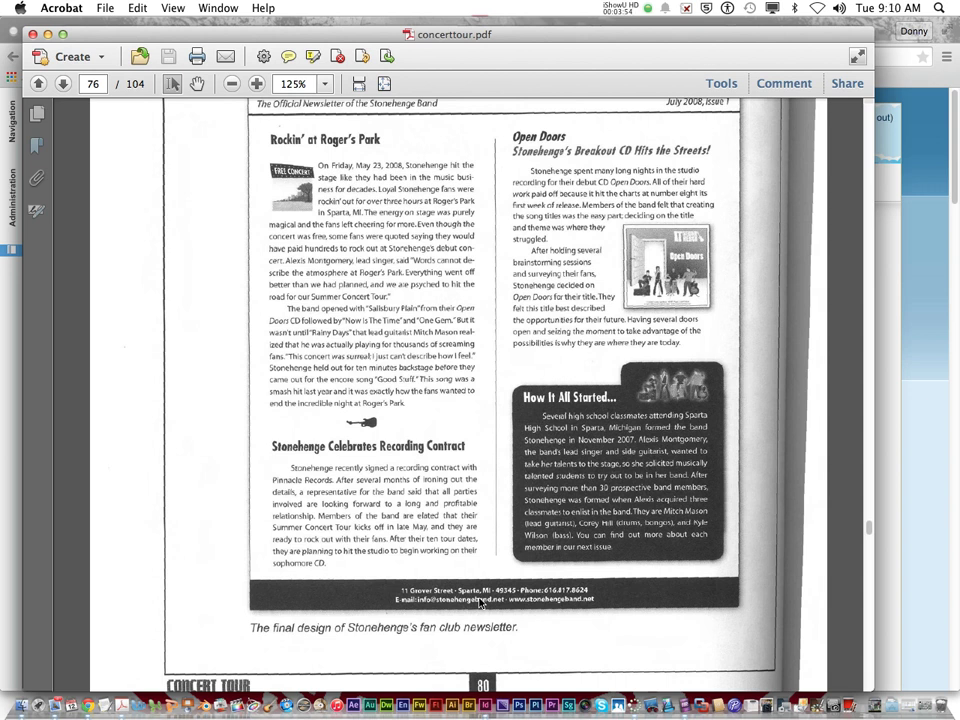
pyautogui.scroll(10, 481, 603)
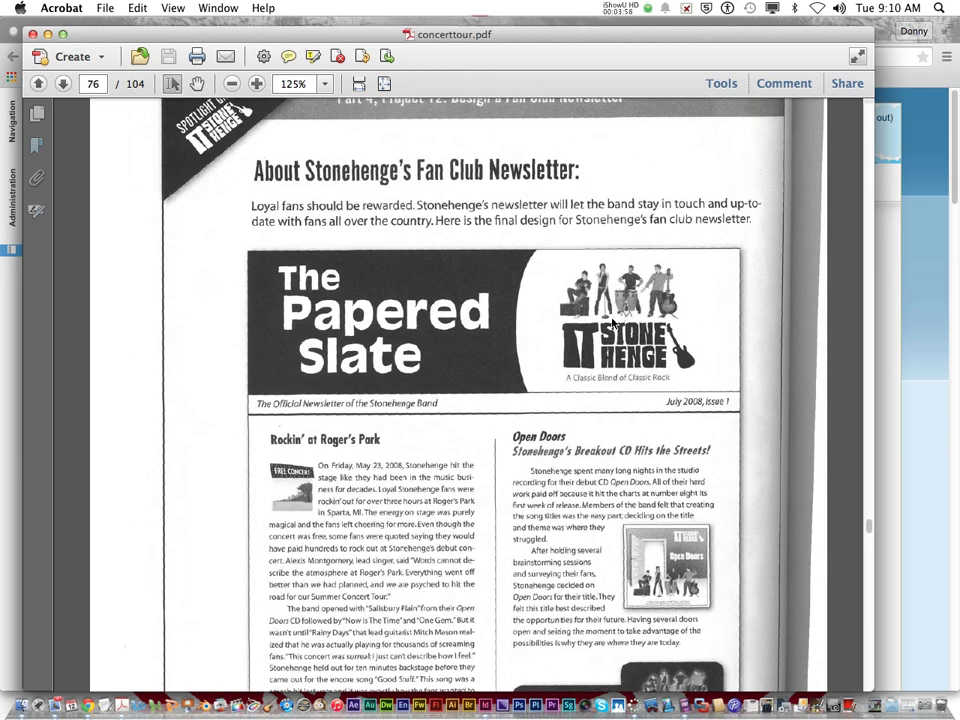
pyautogui.scroll(-8, 530, 415)
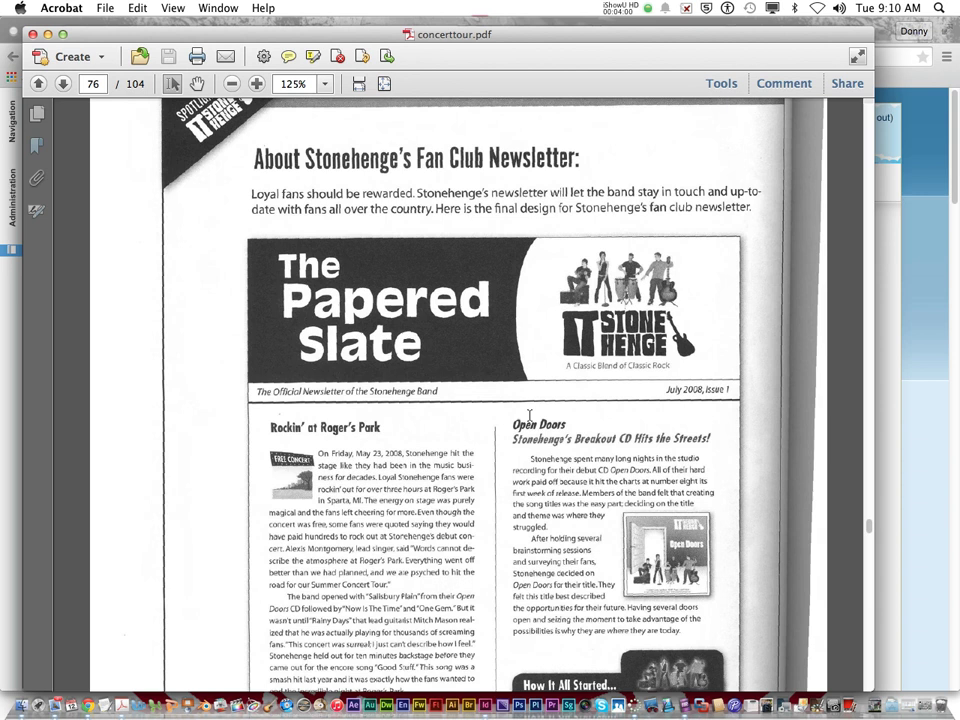
pyautogui.scroll(-2, 491, 418)
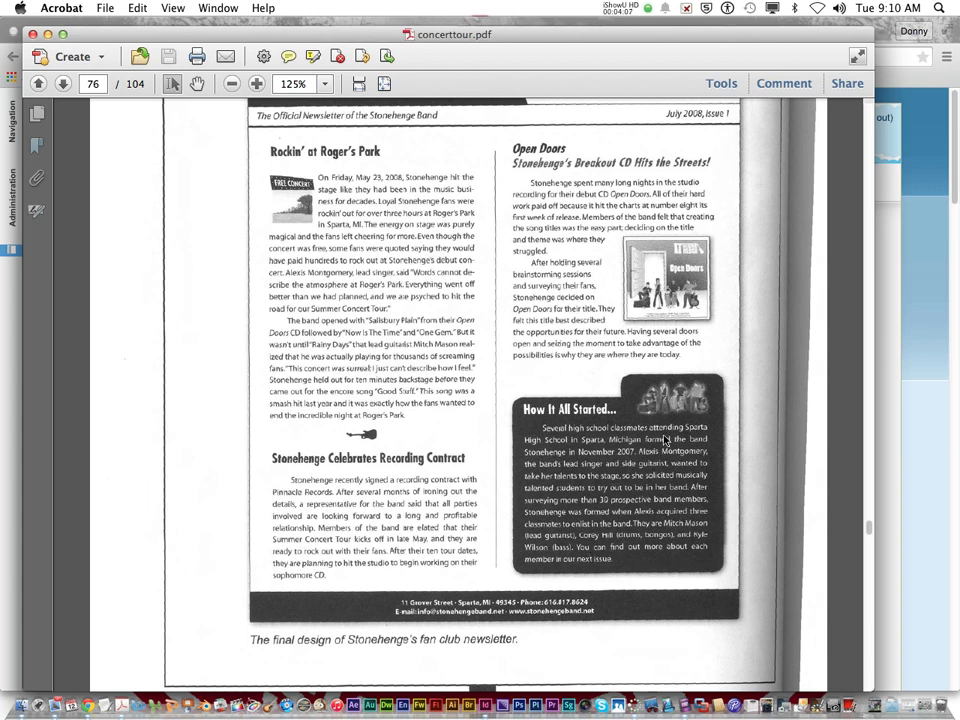
pyautogui.scroll(10, 563, 181)
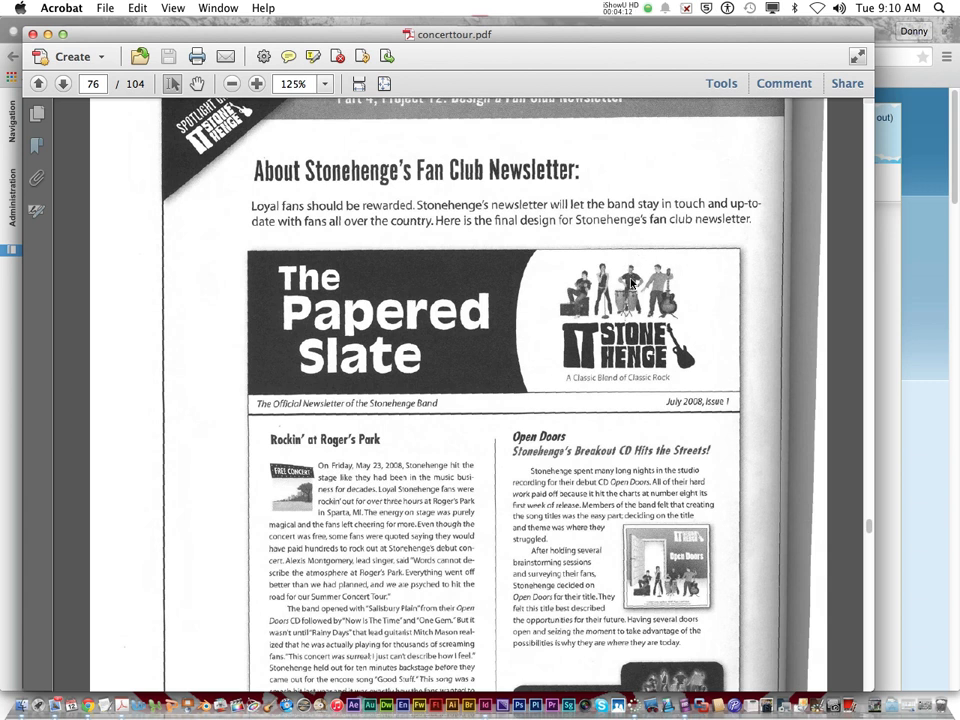
pyautogui.scroll(-5, 631, 284)
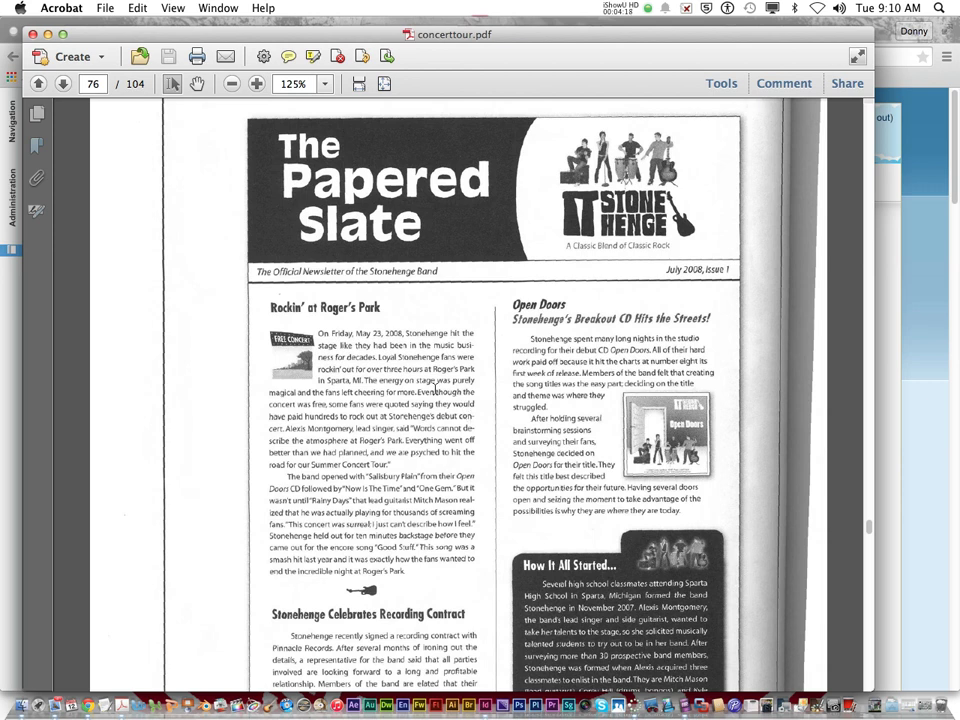
pyautogui.scroll(-4, 435, 390)
# Go back to the Fan Club Newsletter Page Setup Instructions page and read its specifications
pyautogui.scroll(20, 435, 390)
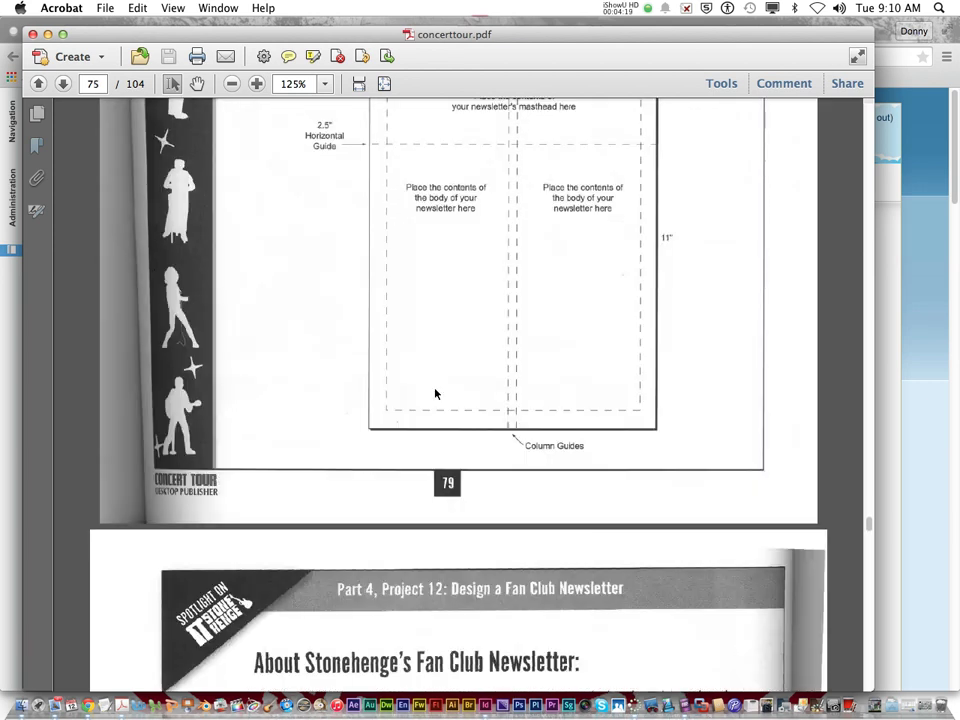
pyautogui.scroll(7, 435, 390)
pyautogui.scroll(-2, 435, 390)
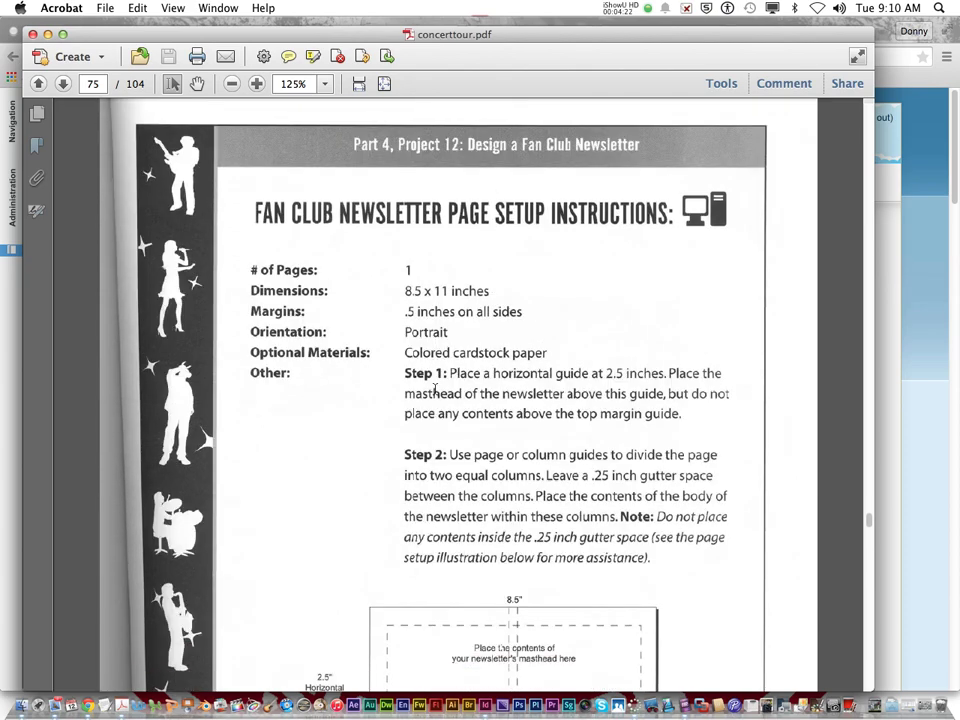
# Switch to the assignment page in Chrome and examine the example newsletters below the page setup instructions
pyautogui.click(86, 700)
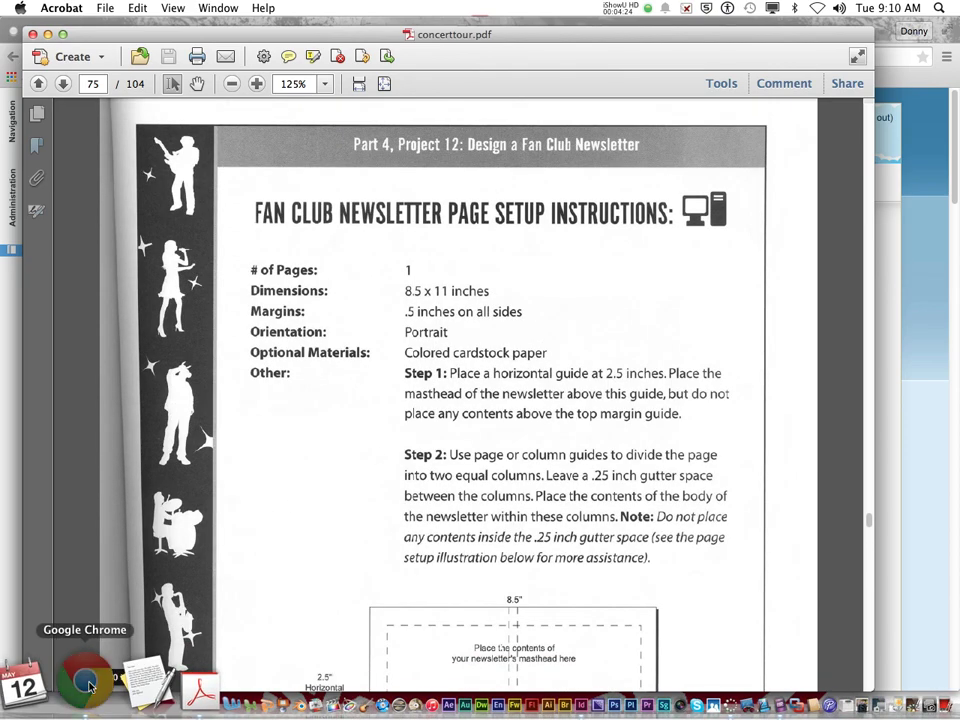
pyautogui.scroll(-20, 494, 307)
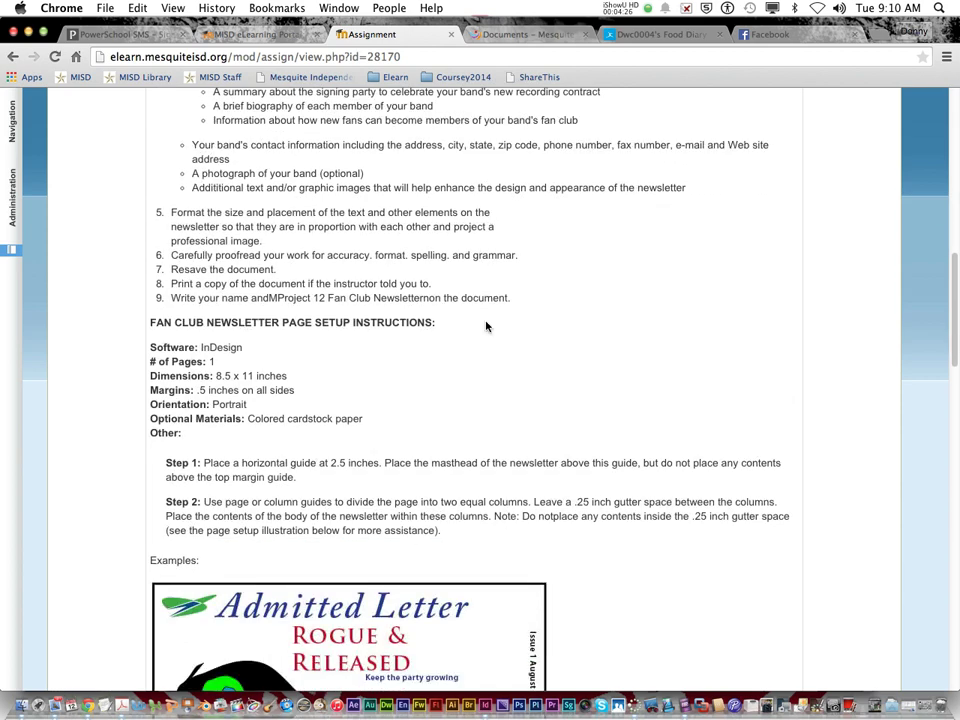
pyautogui.scroll(-5, 485, 321)
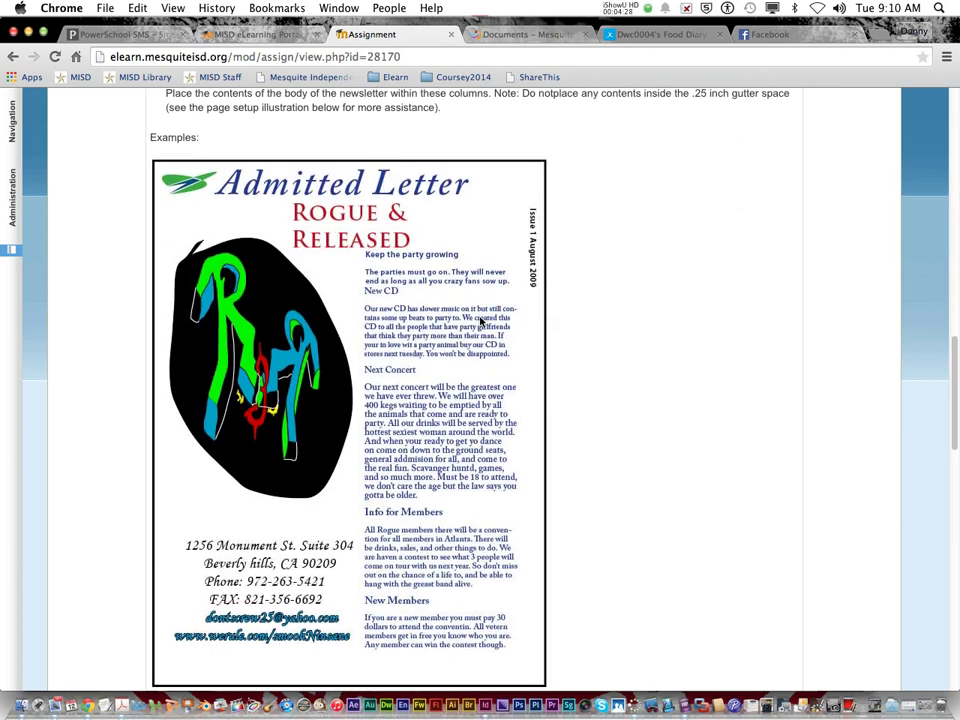
pyautogui.scroll(-5, 268, 260)
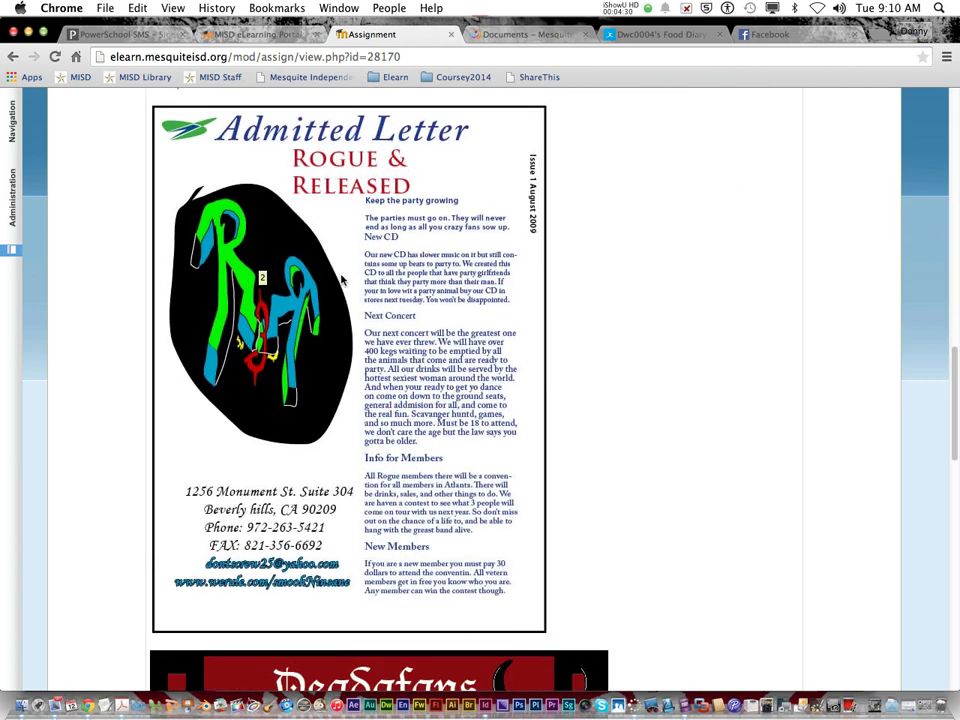
pyautogui.scroll(-5, 341, 280)
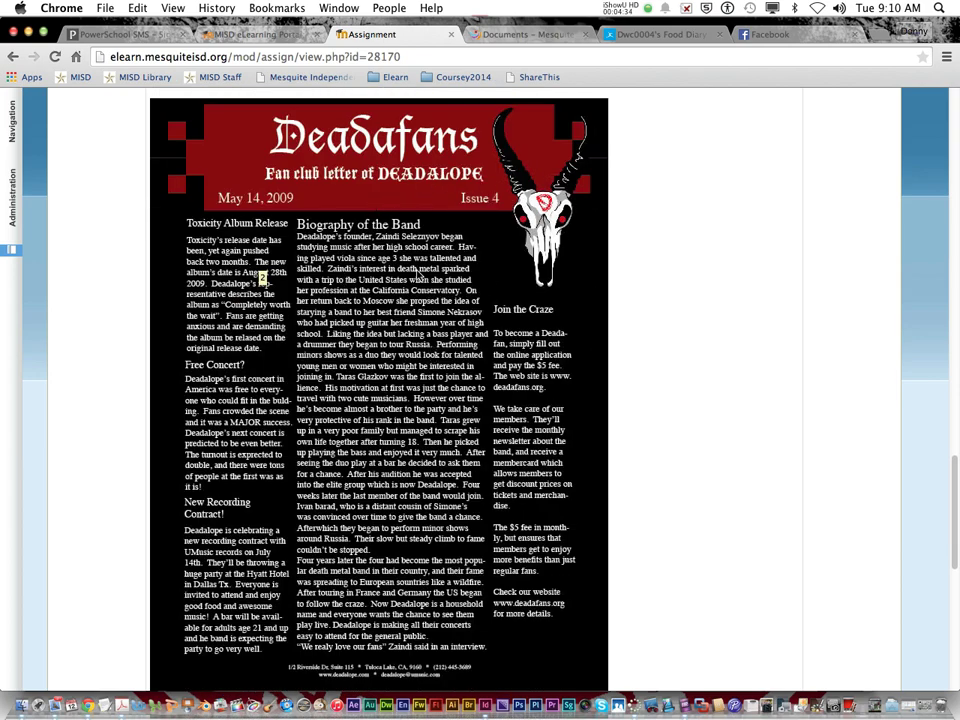
pyautogui.scroll(-5, 377, 199)
pyautogui.scroll(5, 358, 273)
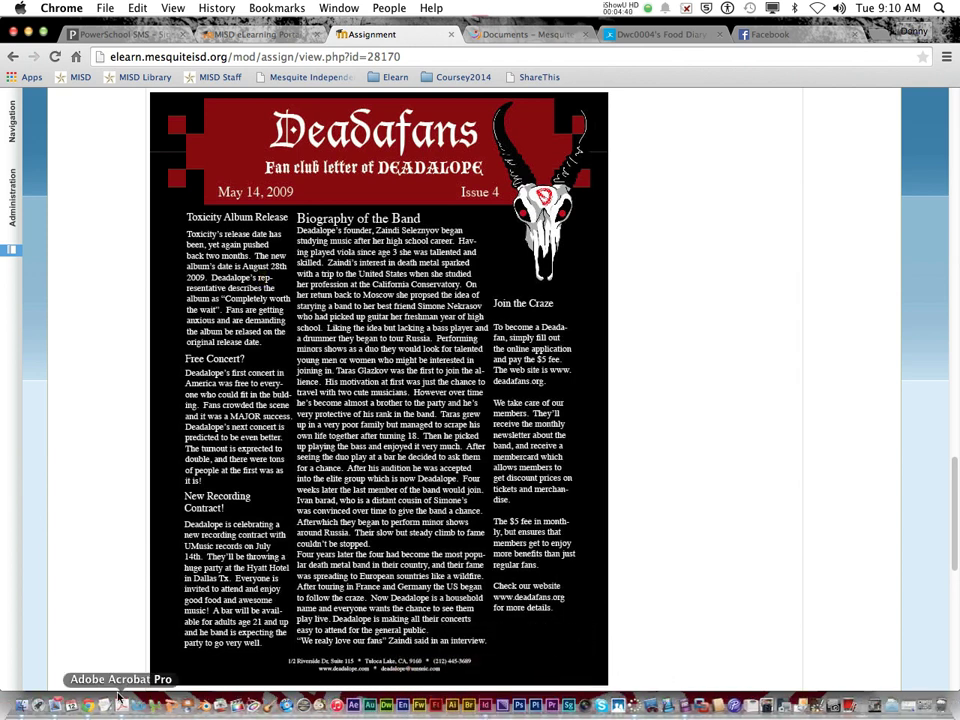
# Return to the PDF in Acrobat and review the page setup specifications and layout illustration at 100% zoom
pyautogui.click(118, 703)
pyautogui.scroll(-1, 482, 488)
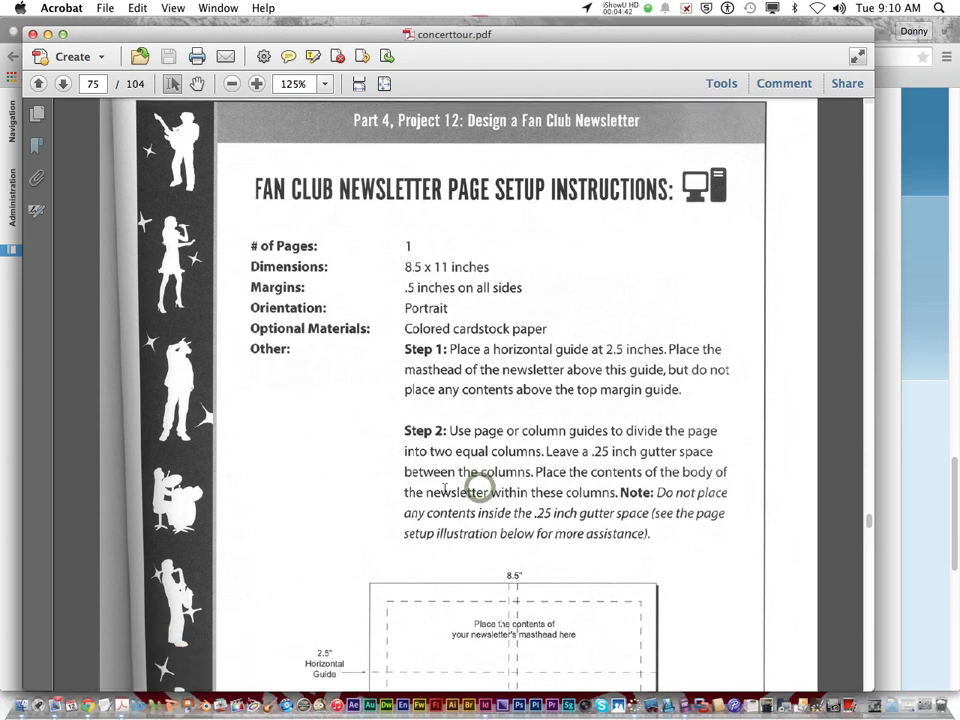
pyautogui.click(232, 83)
pyautogui.click(232, 83)
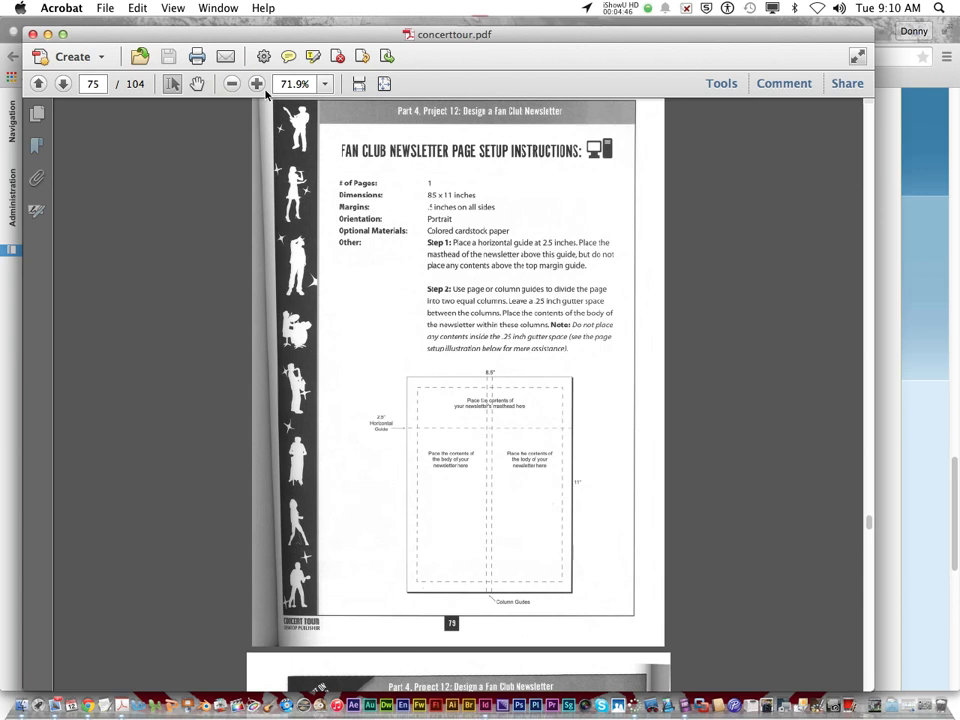
pyautogui.click(256, 84)
pyautogui.scroll(-1, 440, 200)
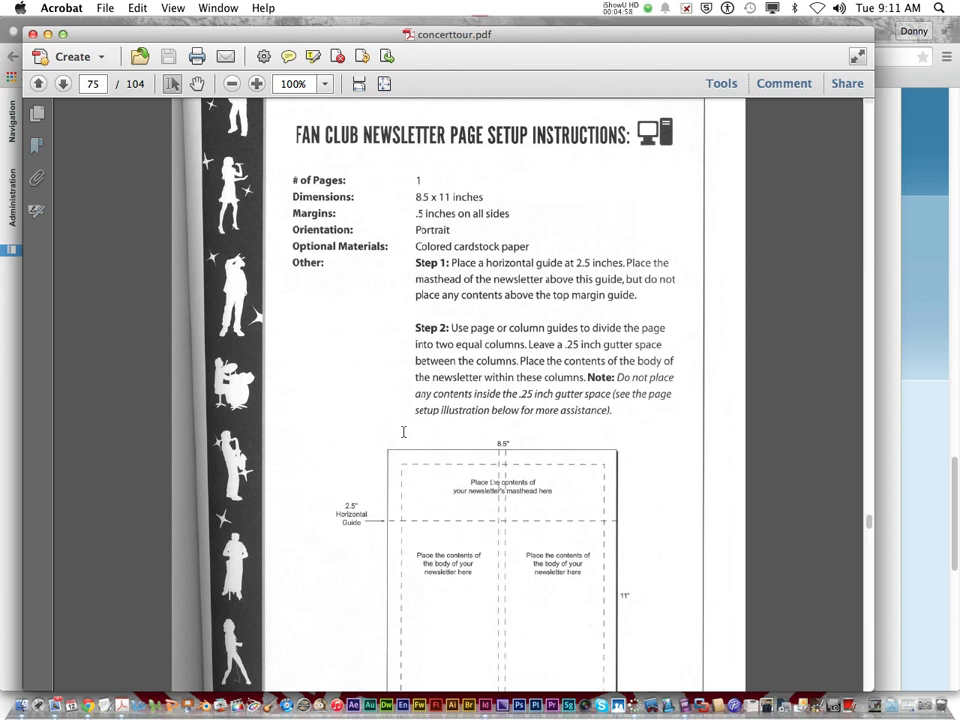
# Switch to InDesign and make sure the horizontal and vertical ruler units in the preferences are set to inches
pyautogui.click(486, 700)
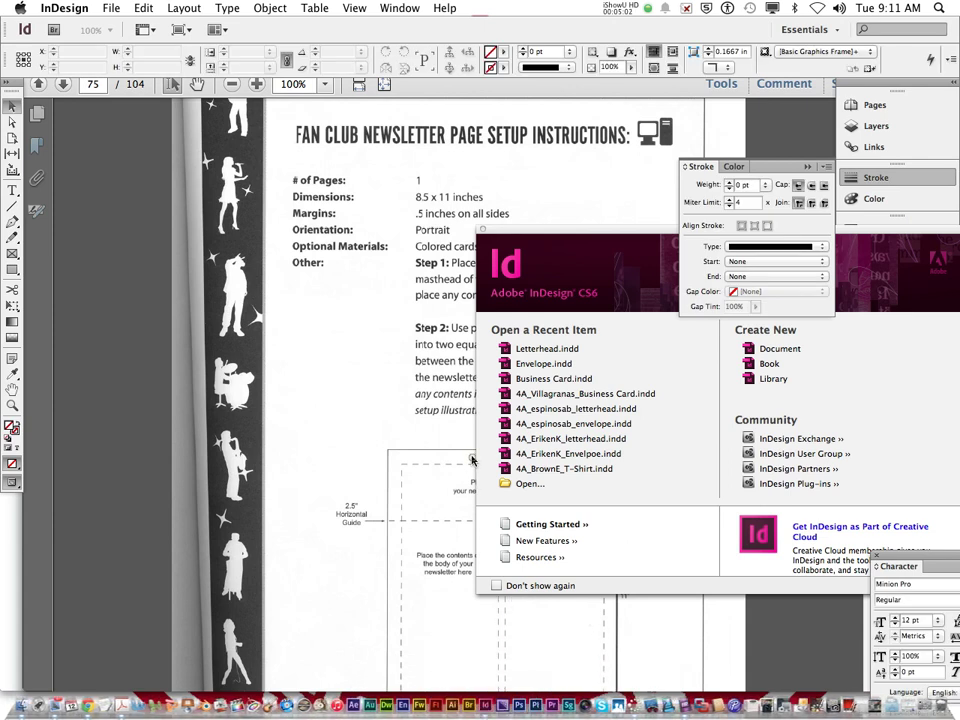
pyautogui.click(66, 9)
pyautogui.moveTo(132, 55)
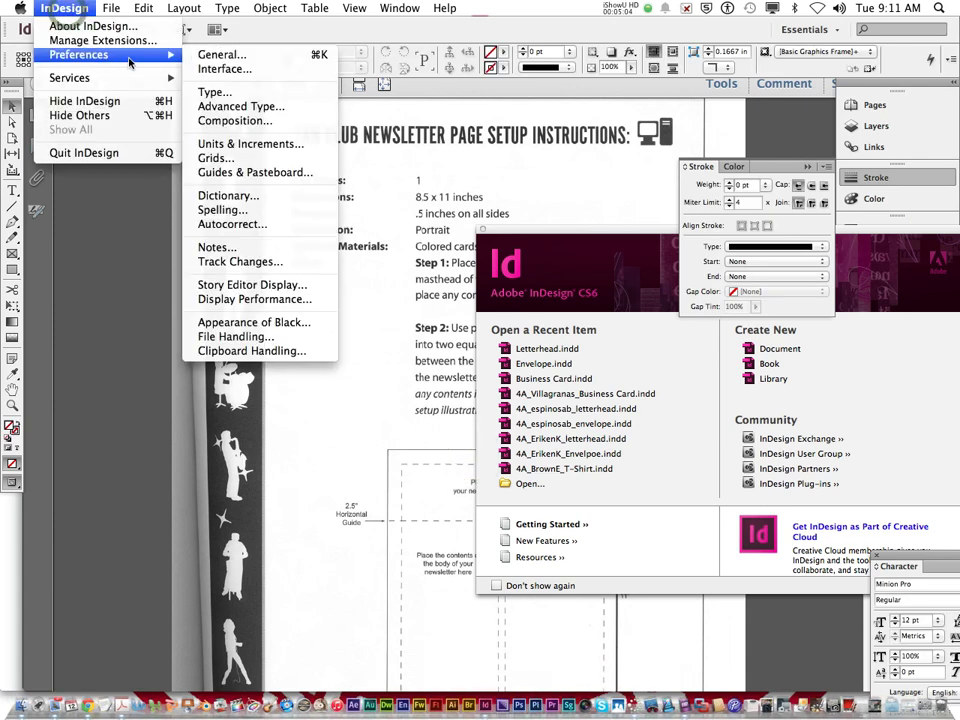
pyautogui.click(275, 147)
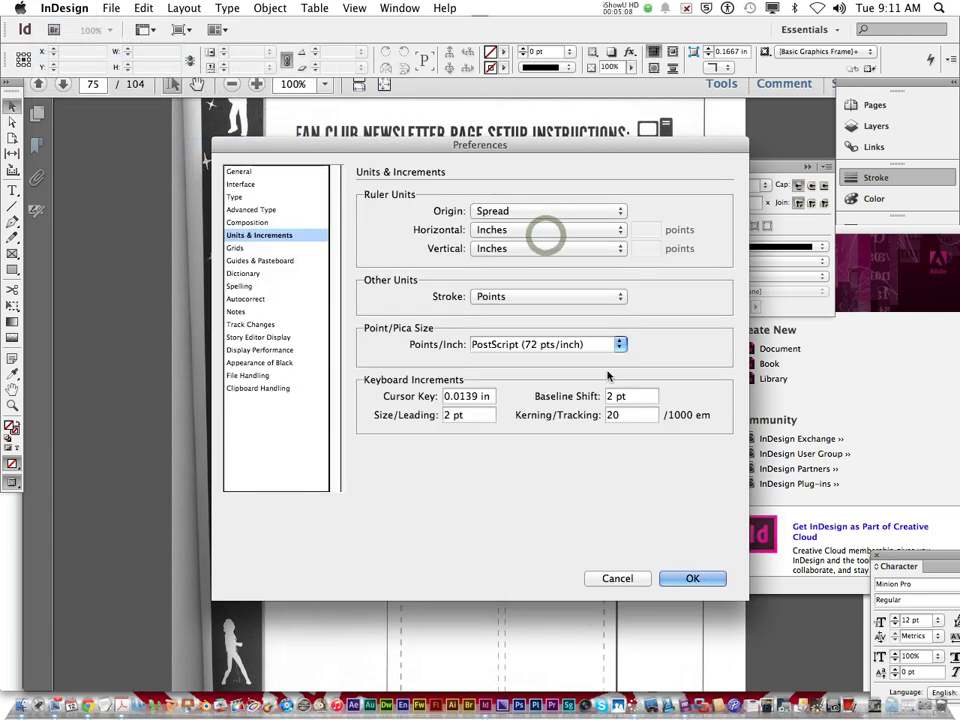
pyautogui.click(690, 578)
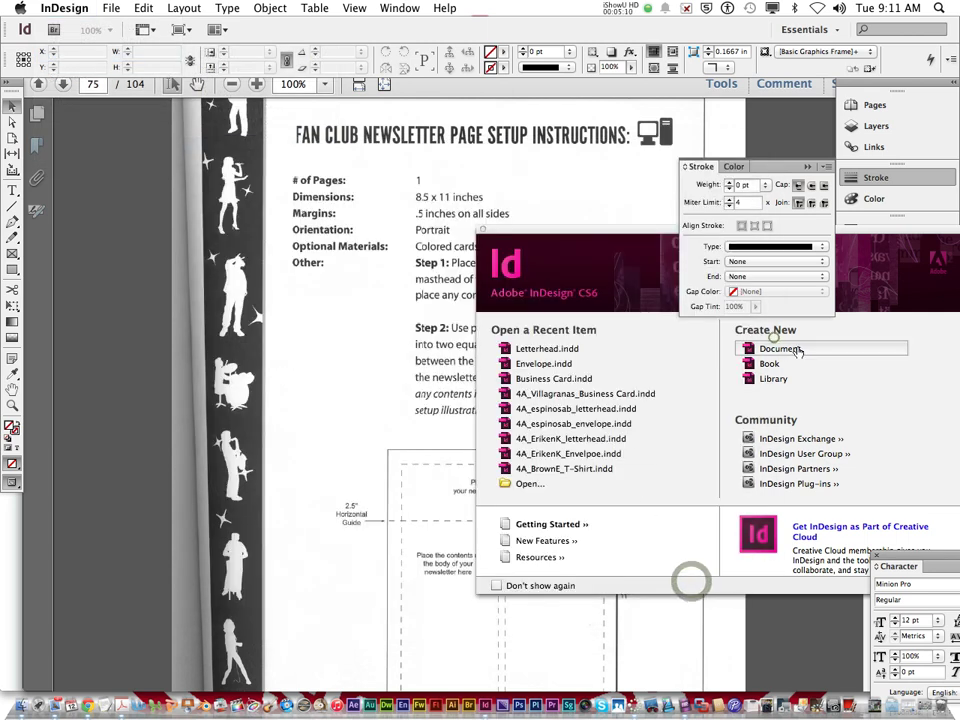
# Create a one-page 8.5 x 11 in portrait document with 0.5 in margins, two columns and a 0.25 in gutter
pyautogui.click(794, 349)
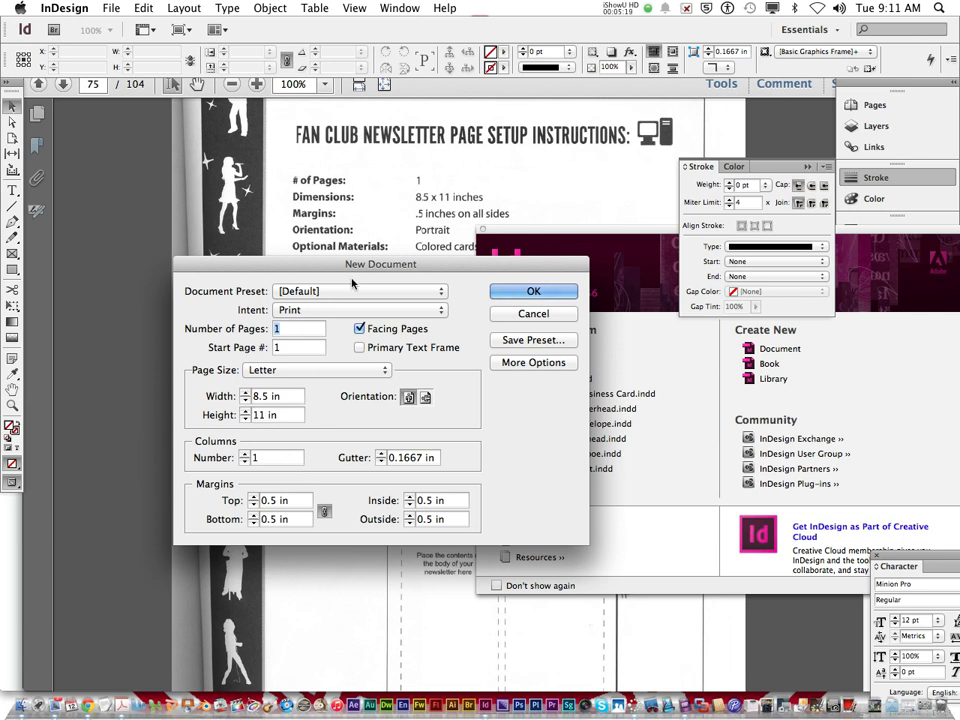
pyautogui.moveTo(465, 262); pyautogui.dragTo(320, 178)
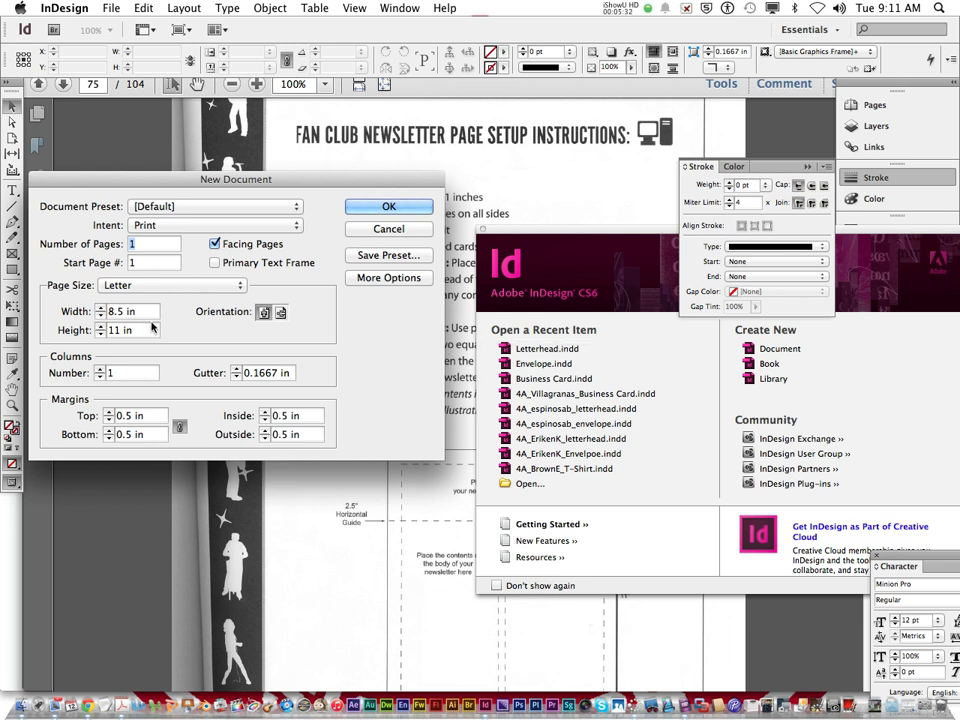
pyautogui.click(100, 369)
pyautogui.moveTo(190, 182); pyautogui.dragTo(274, 160)
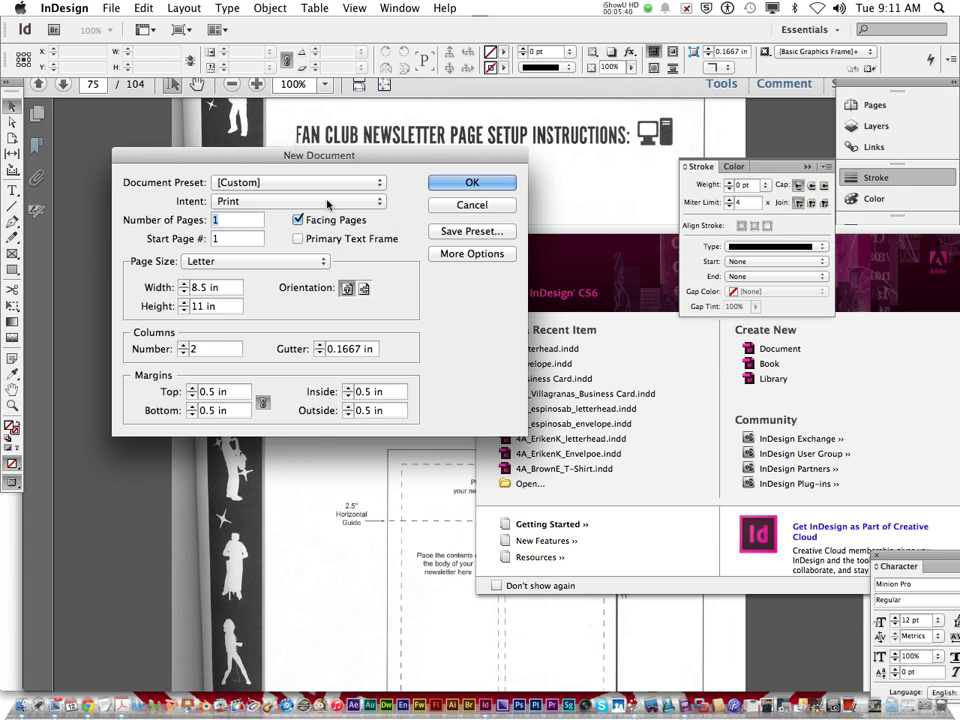
pyautogui.click(358, 349)
pyautogui.moveTo(330, 349); pyautogui.dragTo(357, 351)
pyautogui.write('0.25')
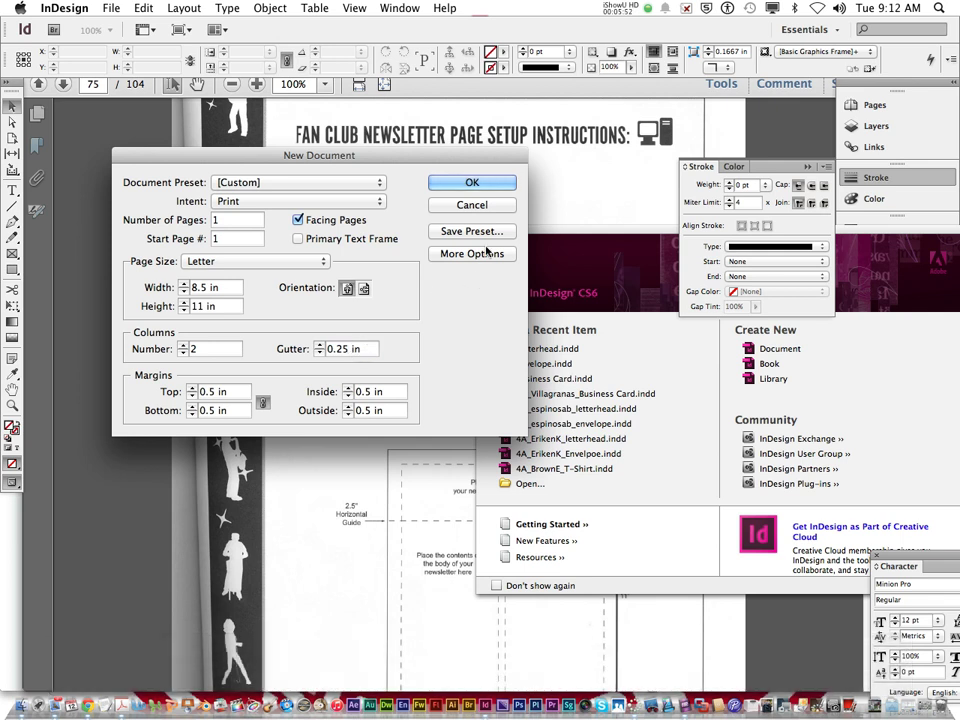
pyautogui.click(476, 184)
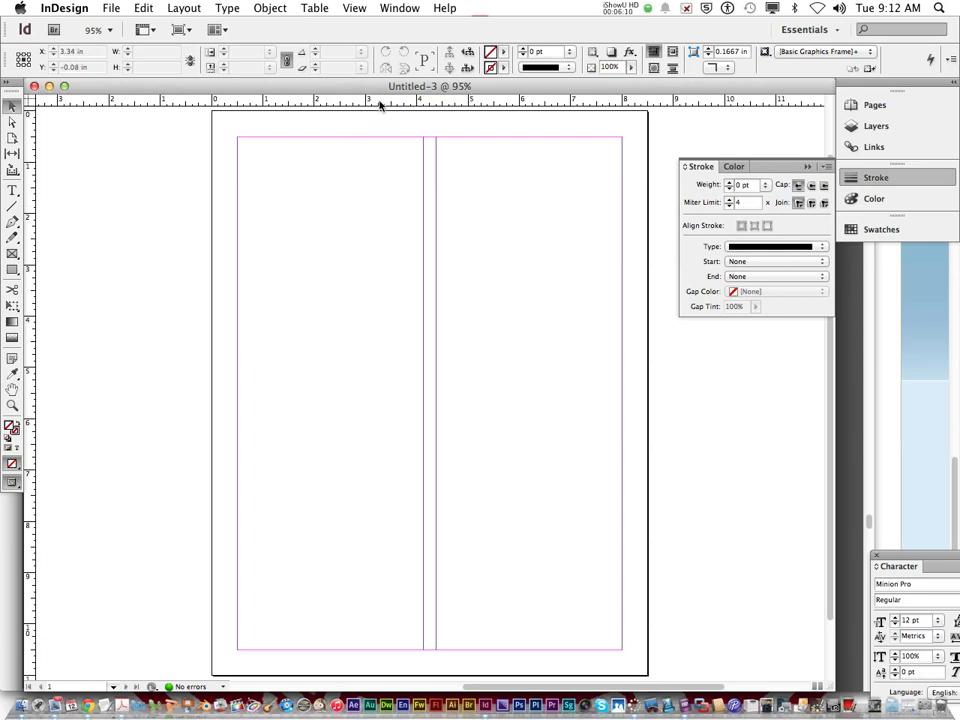
# Hide the document rulers and show them again
pyautogui.click(358, 9)
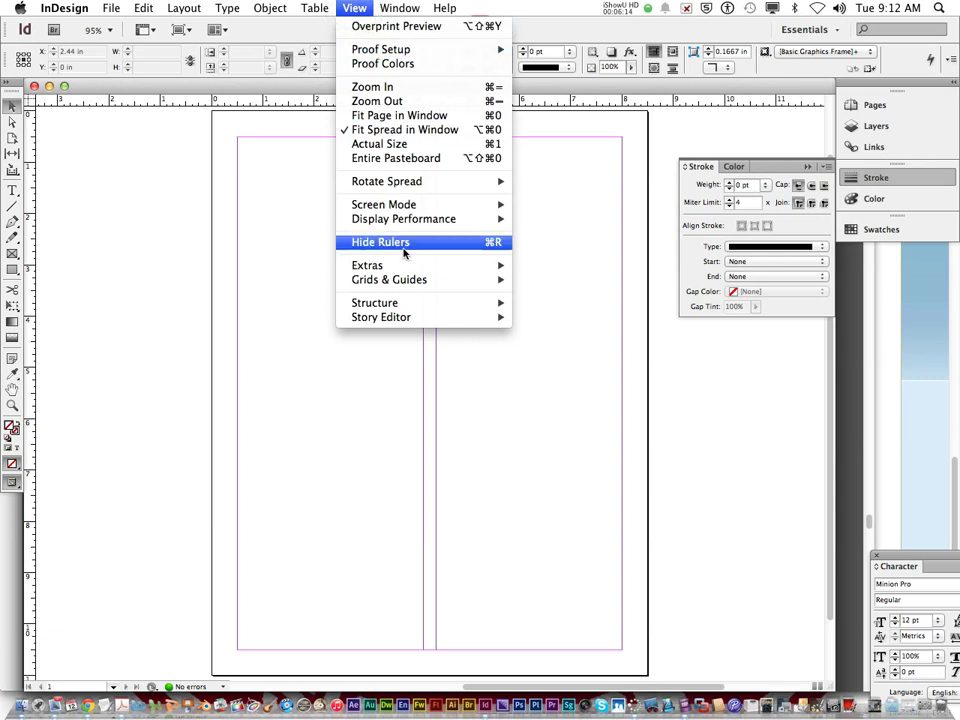
pyautogui.click(469, 242)
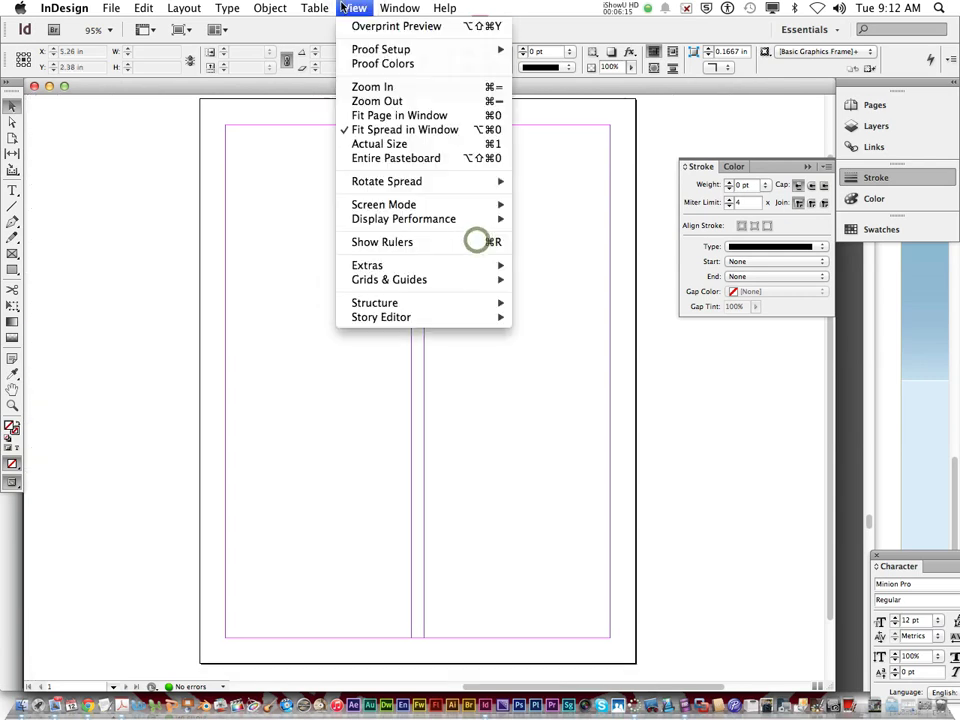
pyautogui.click(421, 245)
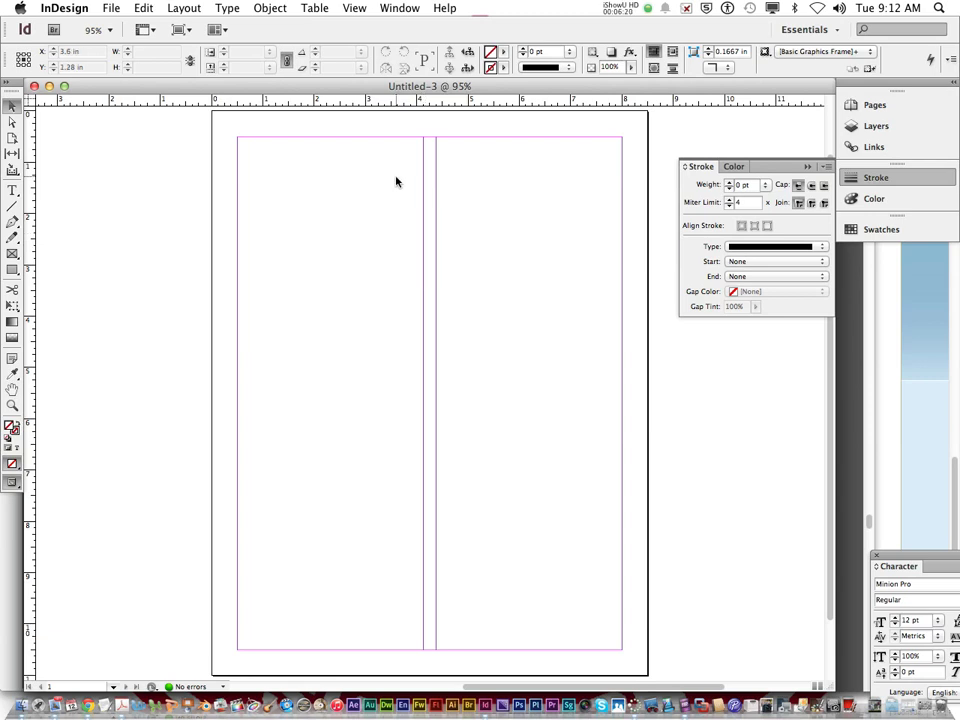
# Place a horizontal page guide at 2.5 in from the top of the page
pyautogui.moveTo(394, 100); pyautogui.dragTo(397, 239)
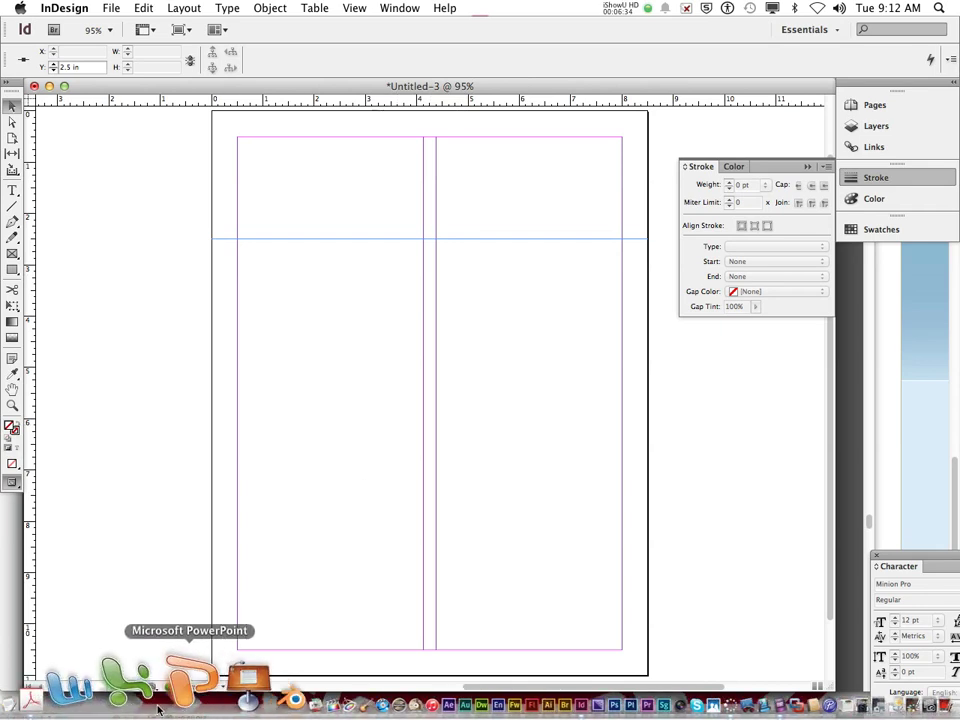
# Switch to the PDF in Acrobat to check the guide and column placement in the page setup illustration, and return to the InDesign document
pyautogui.click(122, 686)
pyautogui.scroll(-3, 530, 545)
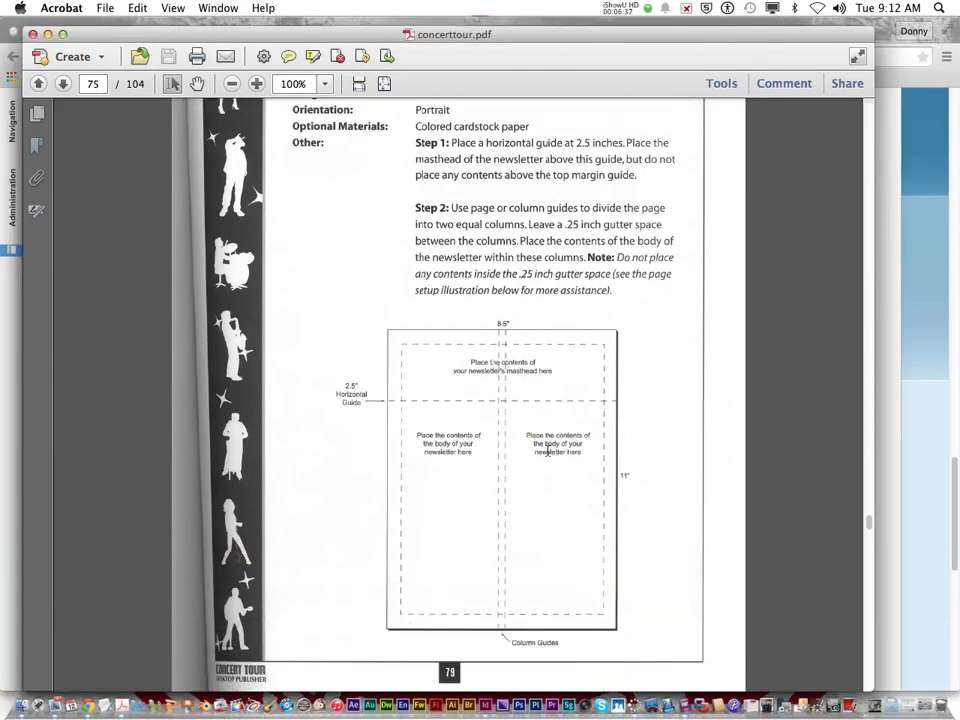
pyautogui.click(495, 690)
pyautogui.click(370, 175)
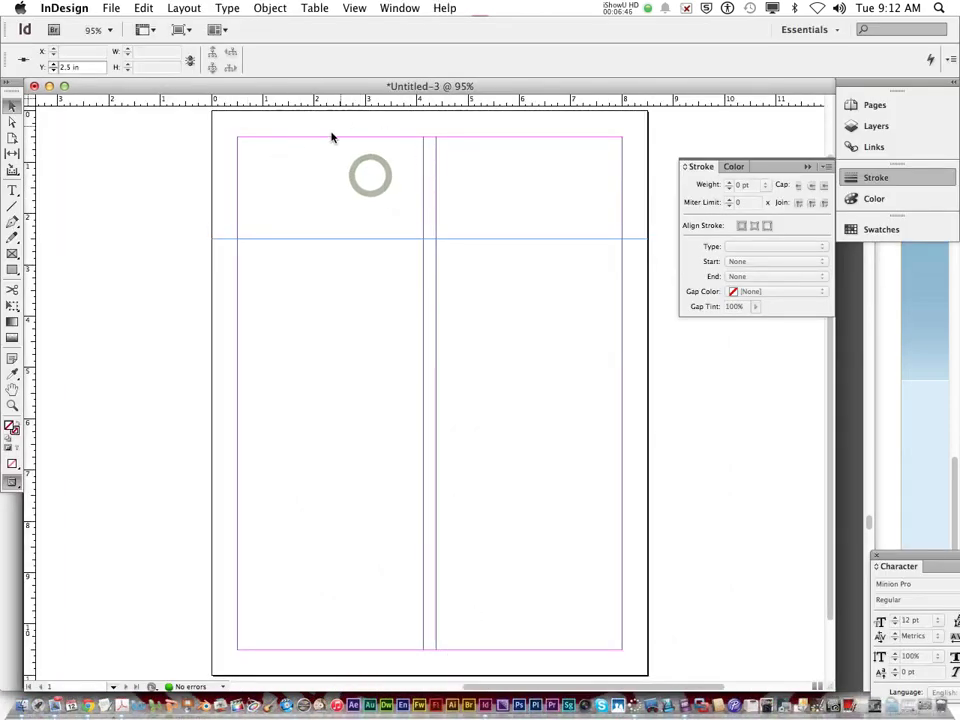